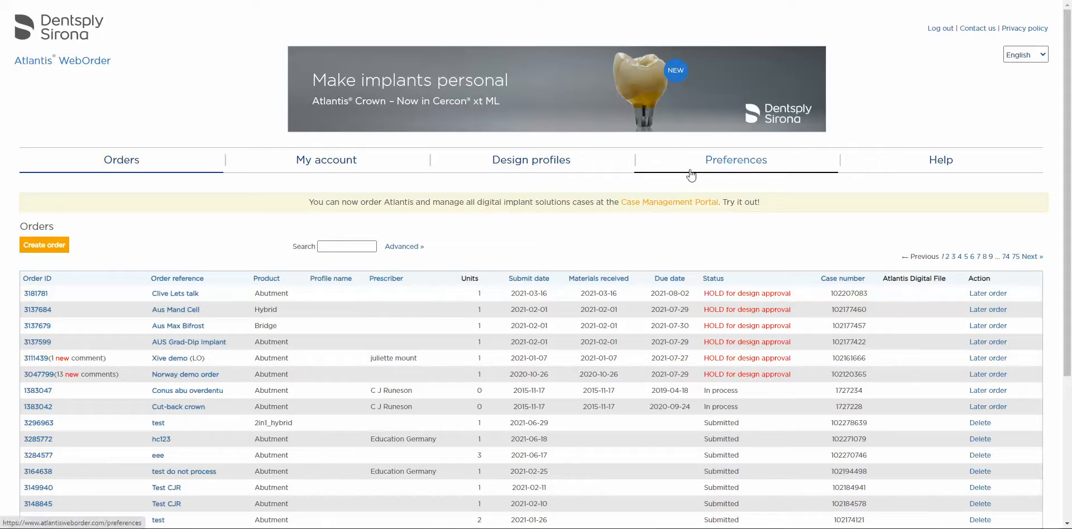
- Open the first order on hold for design approval and download the Atlantis Editor plugin installer
{"action": "left_click", "coordinate": [185, 294]}
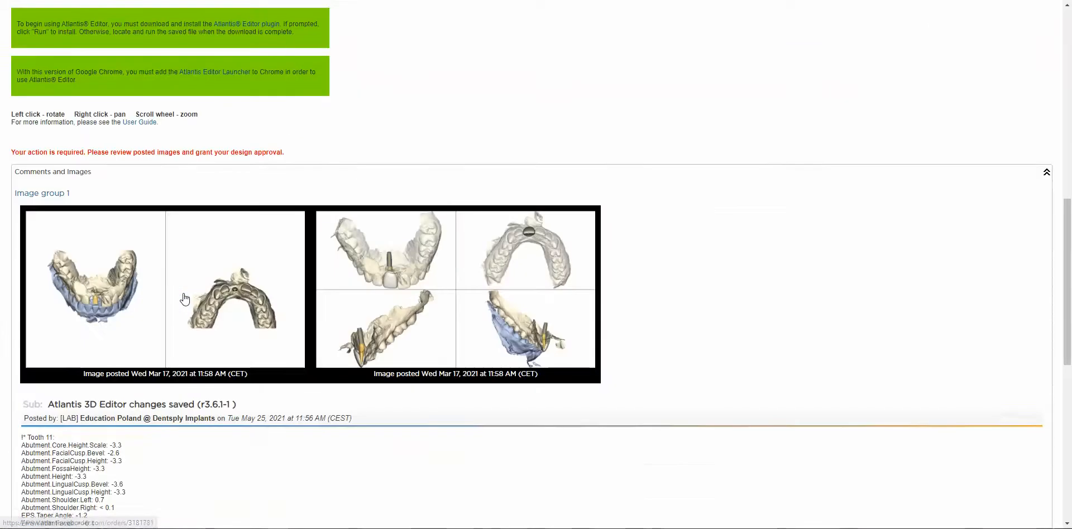
{"action": "scroll", "coordinate": [184, 302], "scroll_direction": "up", "scroll_amount": 3}
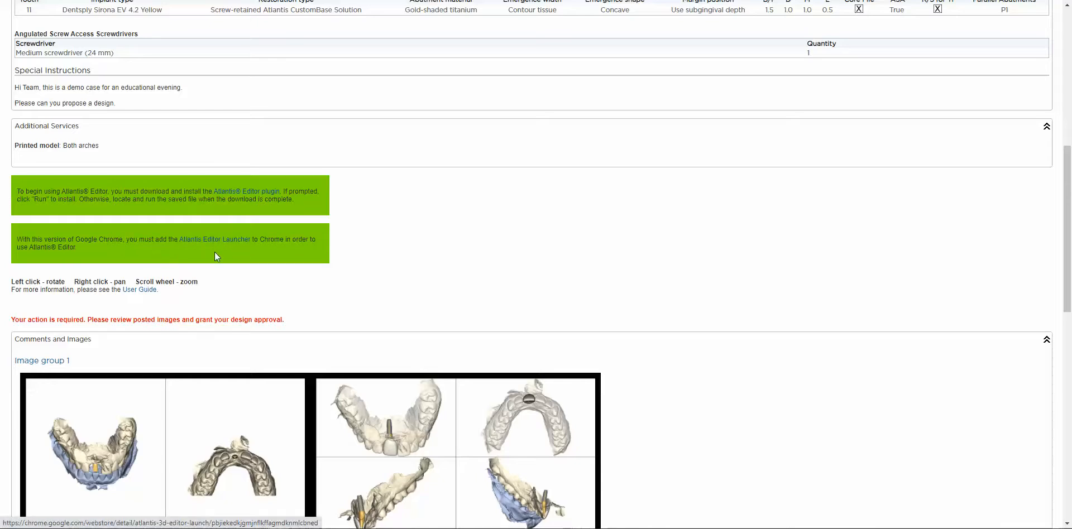
{"action": "left_click", "coordinate": [242, 192]}
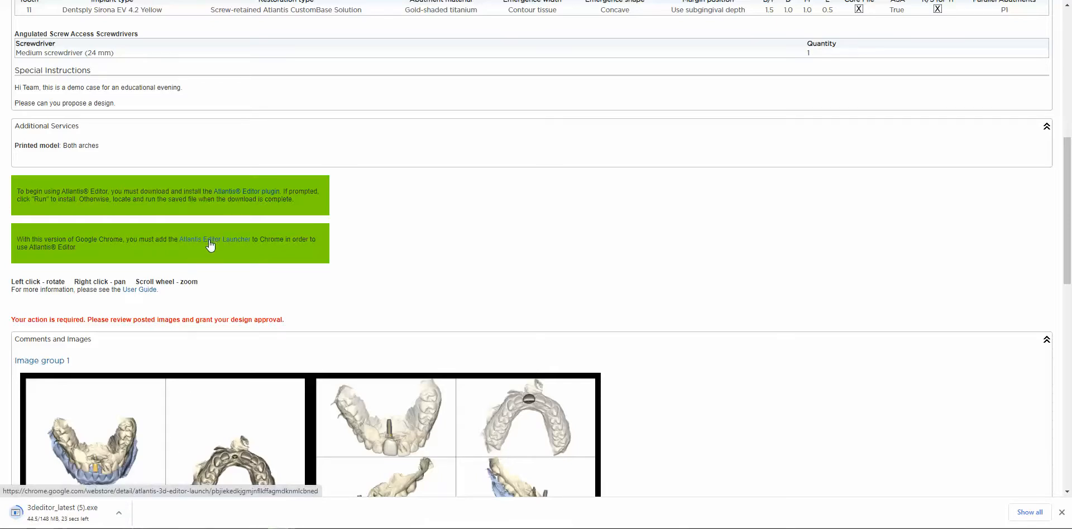
- Add the ATLANTIS 3D Editor Launcher extension to Chrome from the Chrome Web Store
{"action": "left_click", "coordinate": [210, 245]}
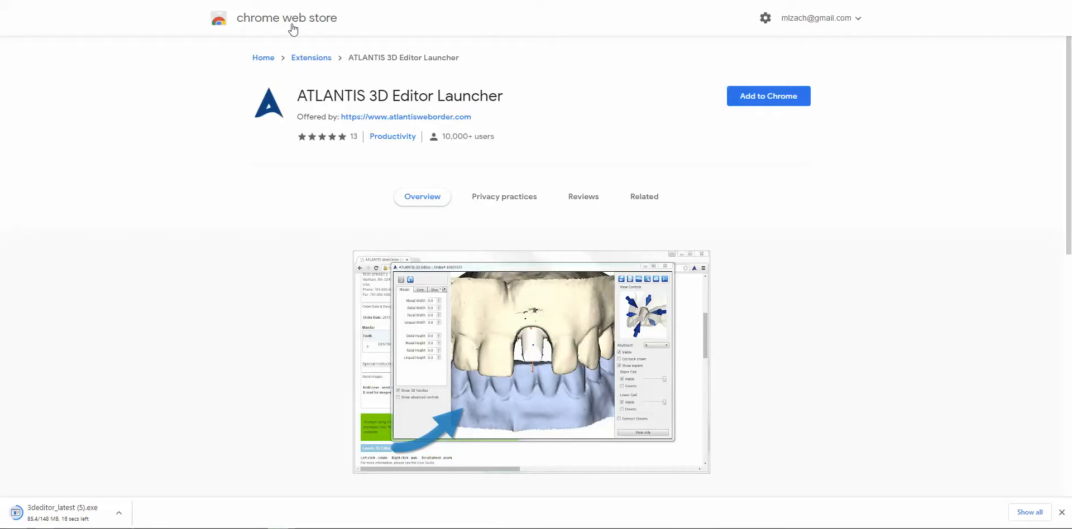
{"action": "left_click", "coordinate": [764, 100]}
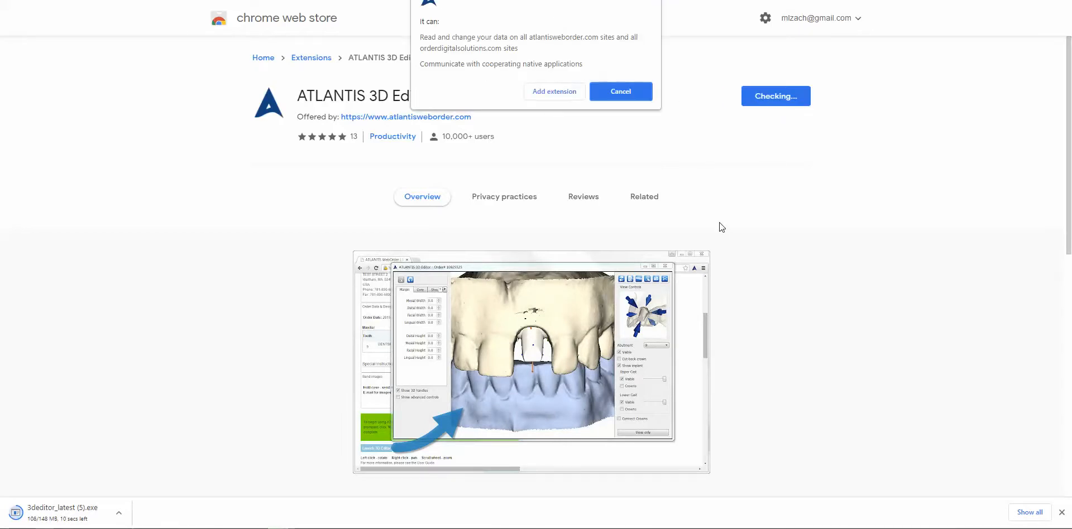
{"action": "left_click", "coordinate": [554, 98]}
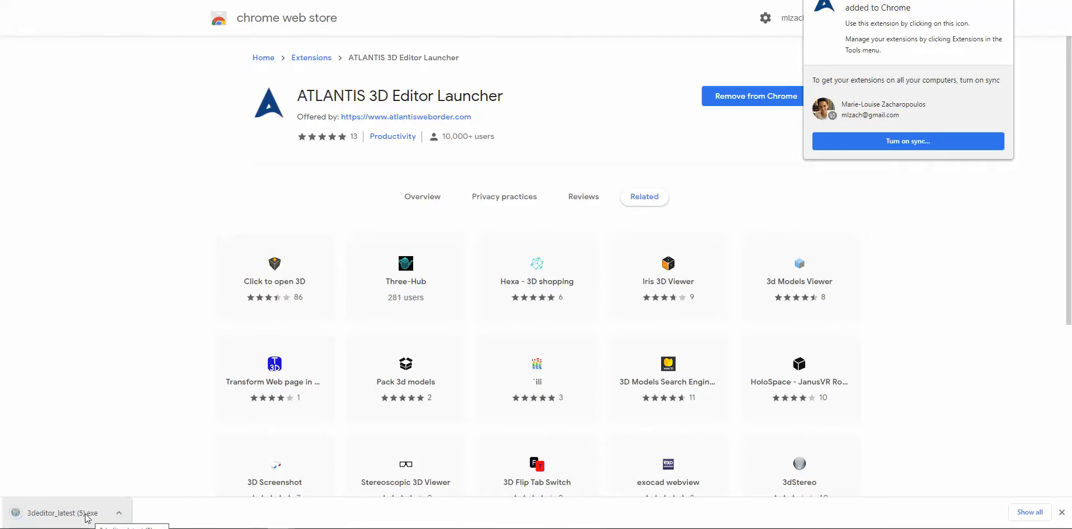
- Run the downloaded installer 3deditor_latest (5).exe, overriding the Microsoft Defender SmartScreen block
{"action": "left_click", "coordinate": [81, 521]}
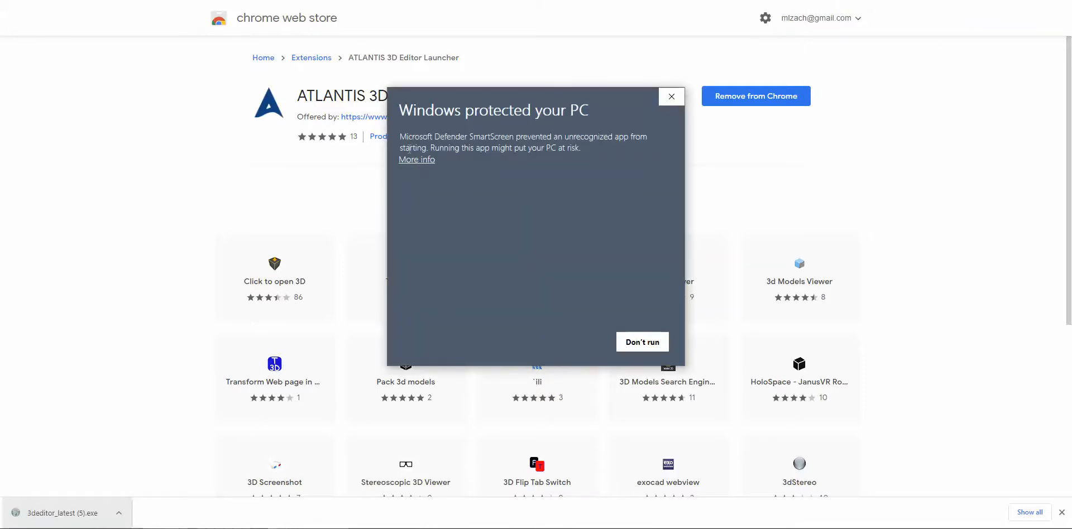
{"action": "left_click", "coordinate": [419, 162]}
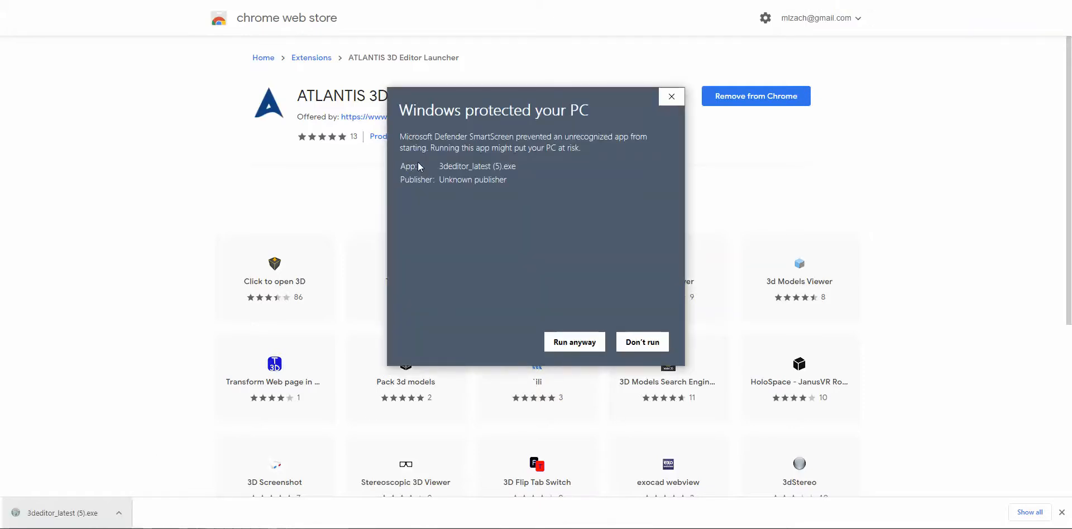
{"action": "left_click", "coordinate": [570, 349]}
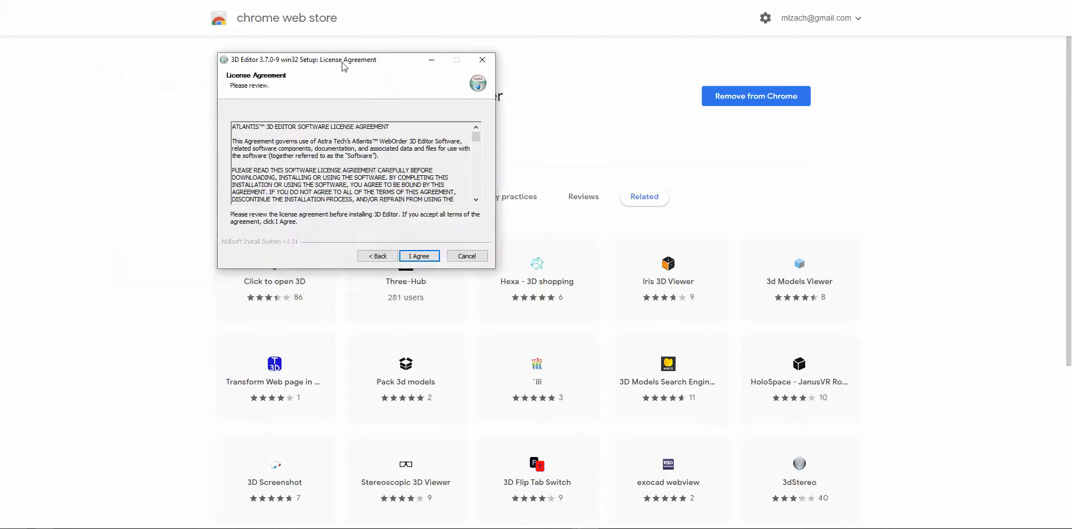
- Accept the license and install 3D Editor in the default folder without the Internet Explorer module
{"action": "left_click", "coordinate": [419, 257]}
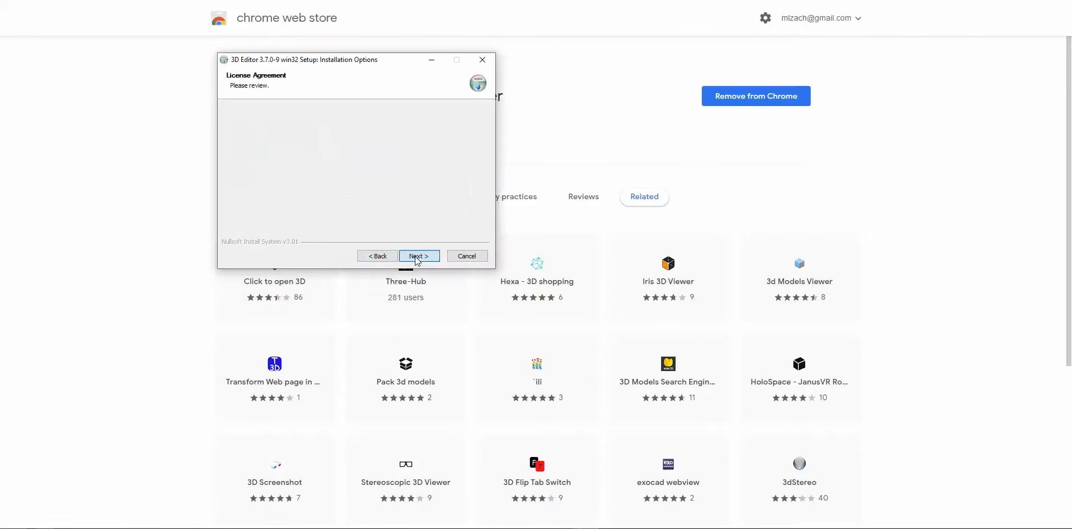
{"action": "left_click", "coordinate": [419, 256]}
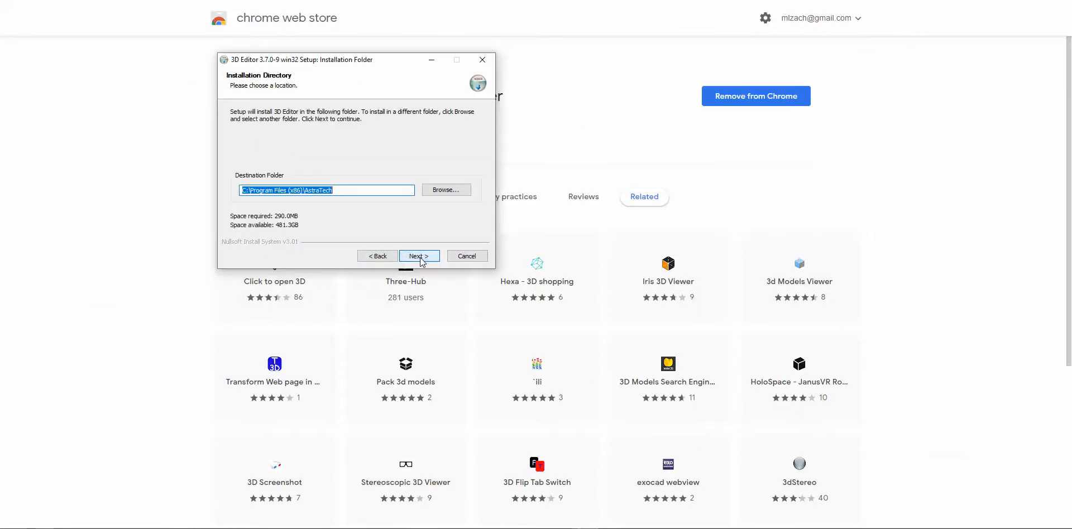
{"action": "left_click", "coordinate": [419, 257]}
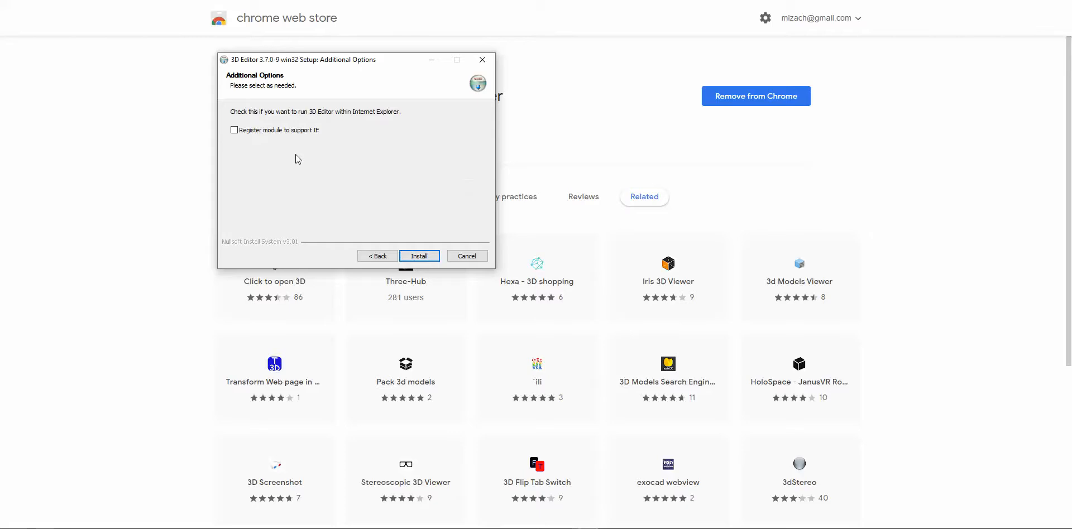
{"action": "left_click", "coordinate": [426, 257]}
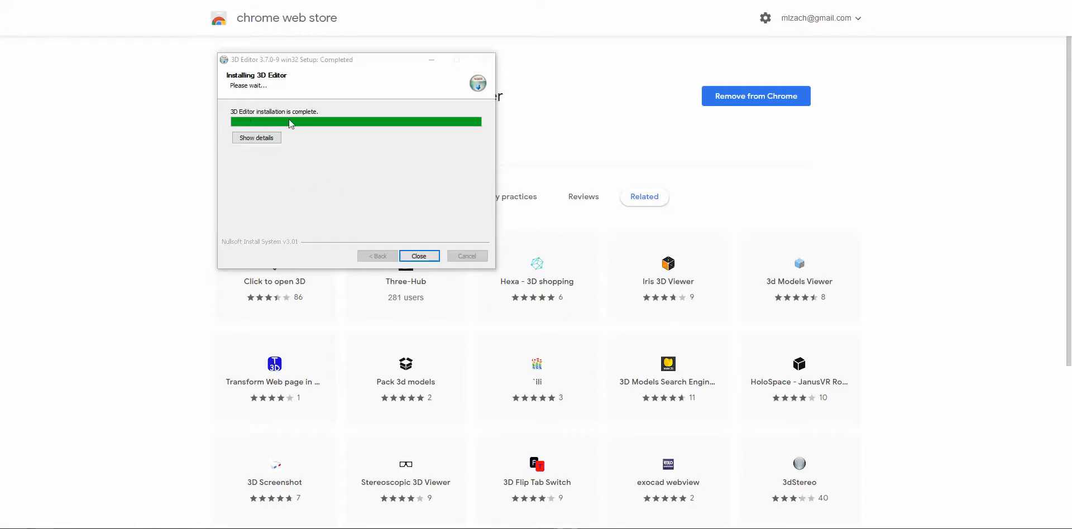
{"action": "left_click", "coordinate": [420, 257]}
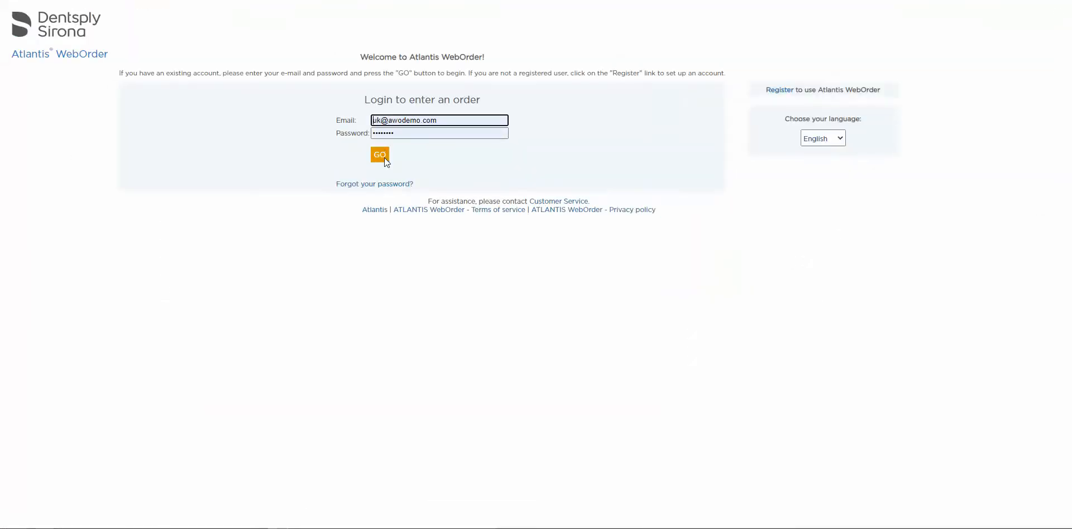
- Log in to Atlantis WebOrder with the prefilled credentials and open the first order on hold for design approval in the 3D Editor
{"action": "left_click", "coordinate": [383, 158]}
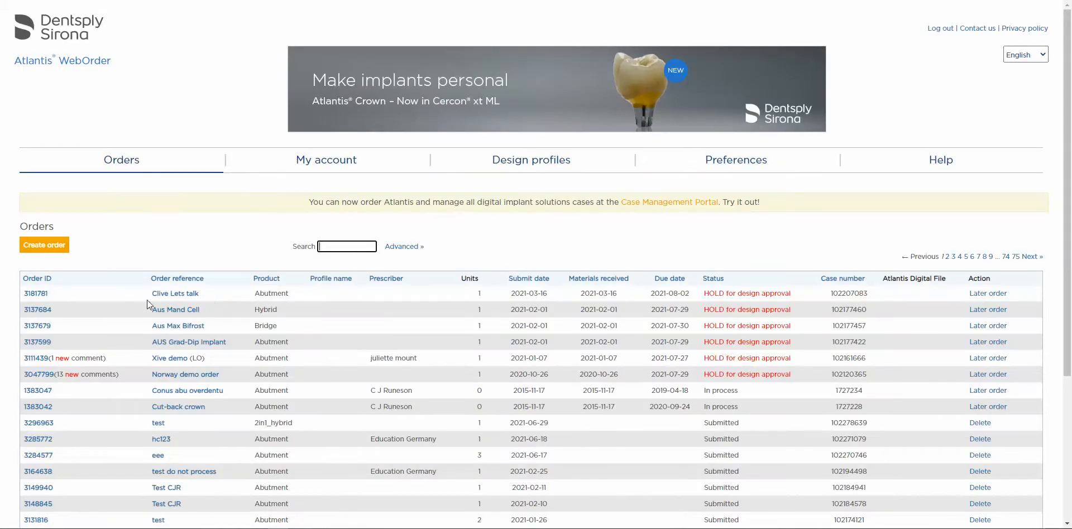
{"action": "left_click", "coordinate": [179, 296]}
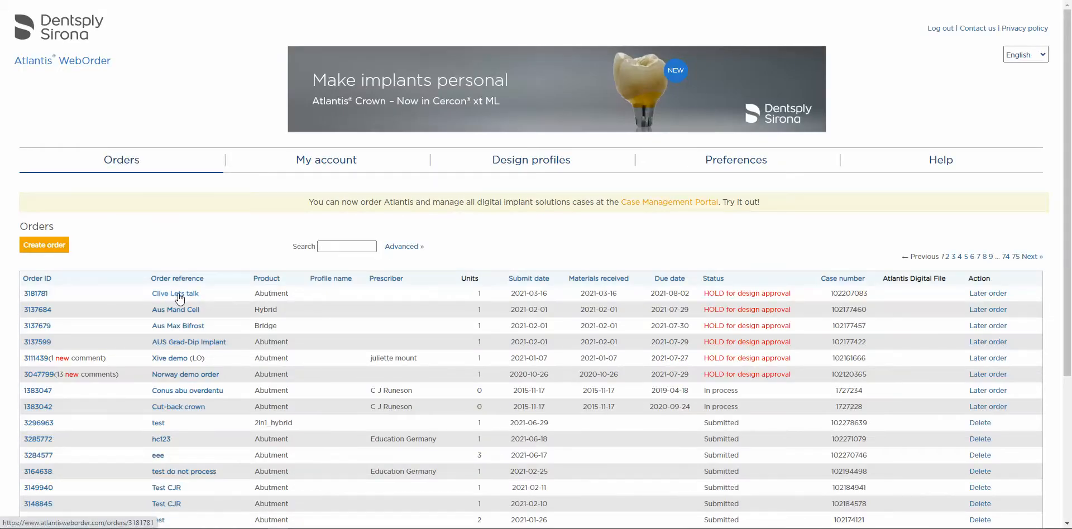
{"action": "scroll", "coordinate": [172, 268], "scroll_direction": "up", "scroll_amount": 3}
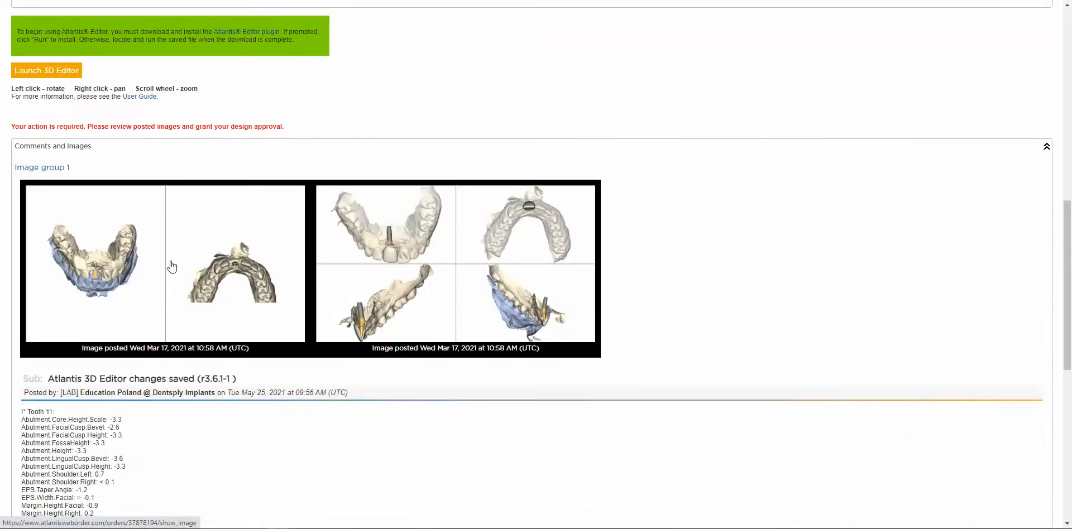
{"action": "scroll", "coordinate": [98, 270], "scroll_direction": "up", "scroll_amount": 2}
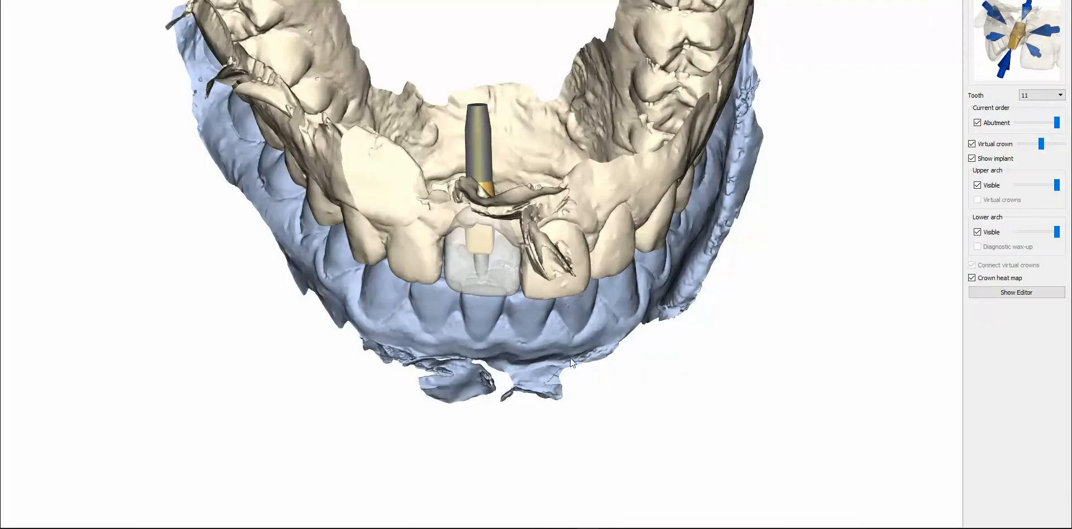
- Make the virtual crown more transparent and the upper arch semi-transparent, and hide the lower arch
{"action": "mouse_move", "coordinate": [528, 341]}
{"action": "middle_mouse_down"}
{"action": "mouse_move", "coordinate": [535, 309]}
{"action": "mouse_move", "coordinate": [531, 351]}
{"action": "middle_mouse_up"}
{"action": "right_click_drag", "start_coordinate": [532, 352], "coordinate": [614, 312]}
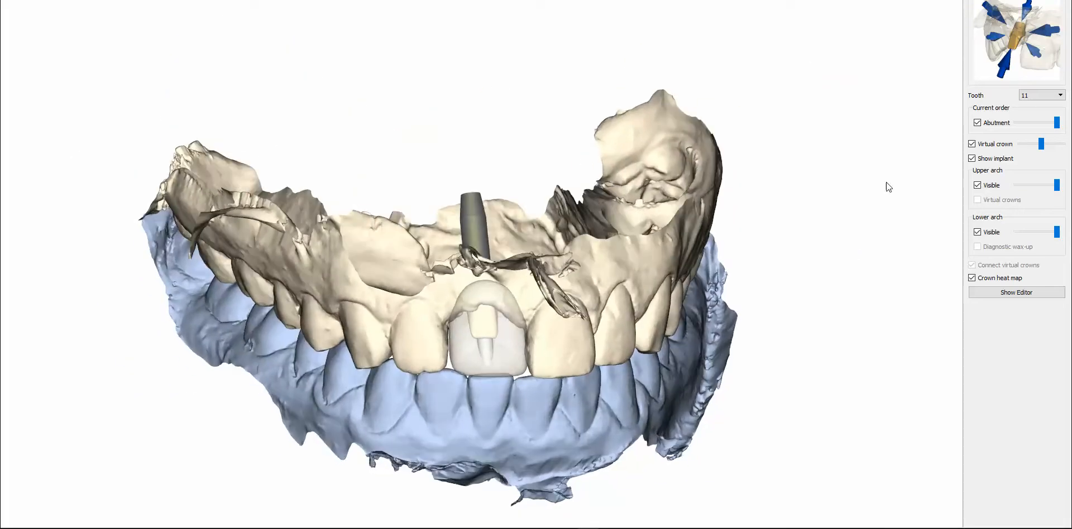
{"action": "mouse_move", "coordinate": [1036, 147]}
{"action": "left_mouse_down"}
{"action": "mouse_move", "coordinate": [1027, 146]}
{"action": "mouse_move", "coordinate": [1060, 146]}
{"action": "mouse_move", "coordinate": [1036, 150]}
{"action": "left_mouse_up"}
{"action": "mouse_move", "coordinate": [1039, 191]}
{"action": "left_mouse_down"}
{"action": "mouse_move", "coordinate": [1025, 192]}
{"action": "mouse_move", "coordinate": [1039, 192]}
{"action": "left_mouse_up"}
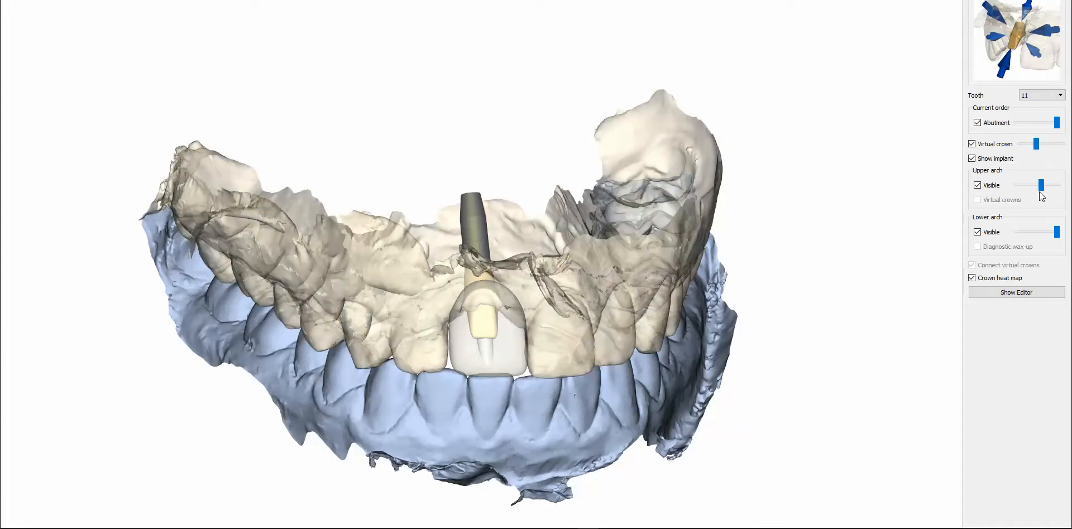
{"action": "left_click", "coordinate": [977, 232]}
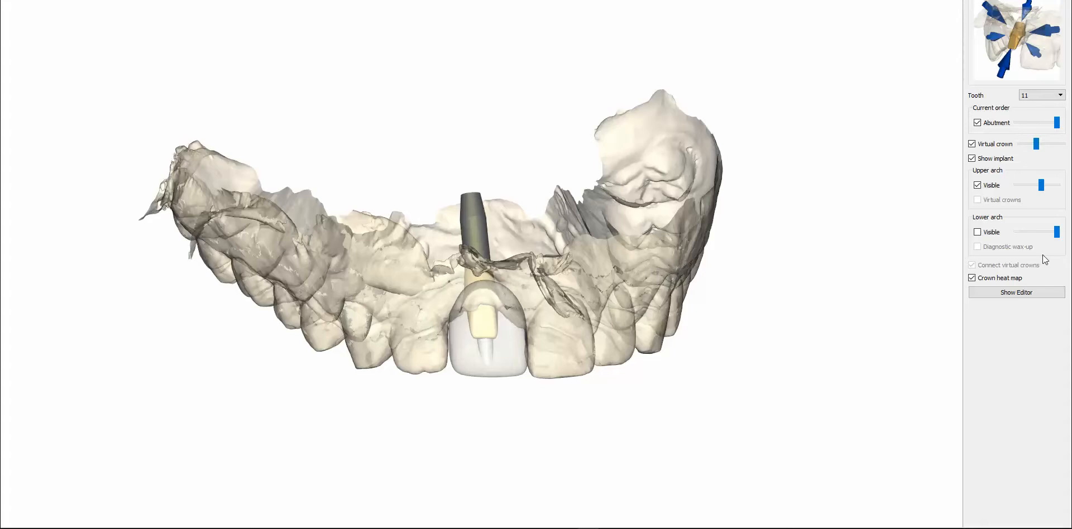
- Show the design editing controls and try the side handle of the abutment margin on tooth 11
{"action": "left_click", "coordinate": [1016, 293]}
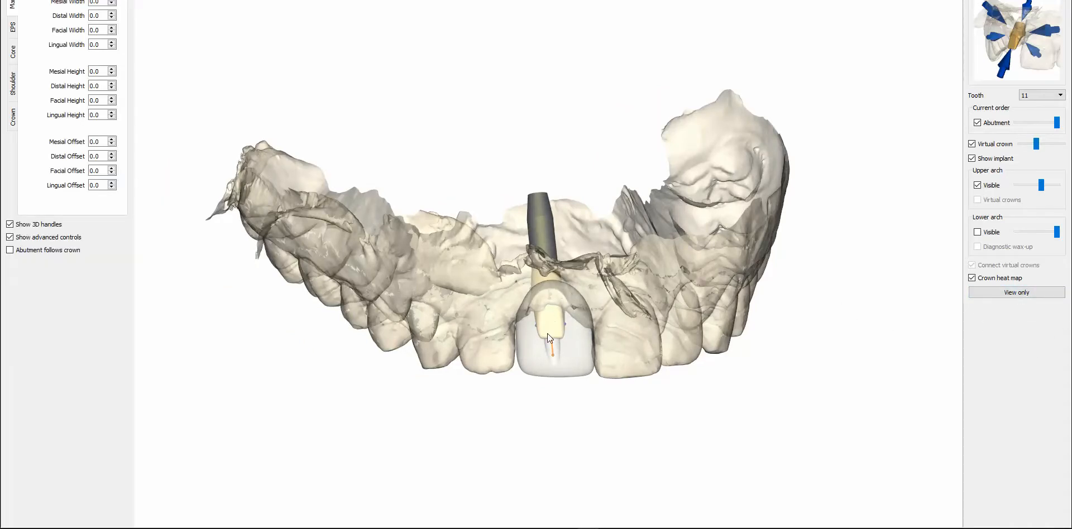
{"action": "scroll", "coordinate": [582, 357], "scroll_direction": "up", "scroll_amount": 5}
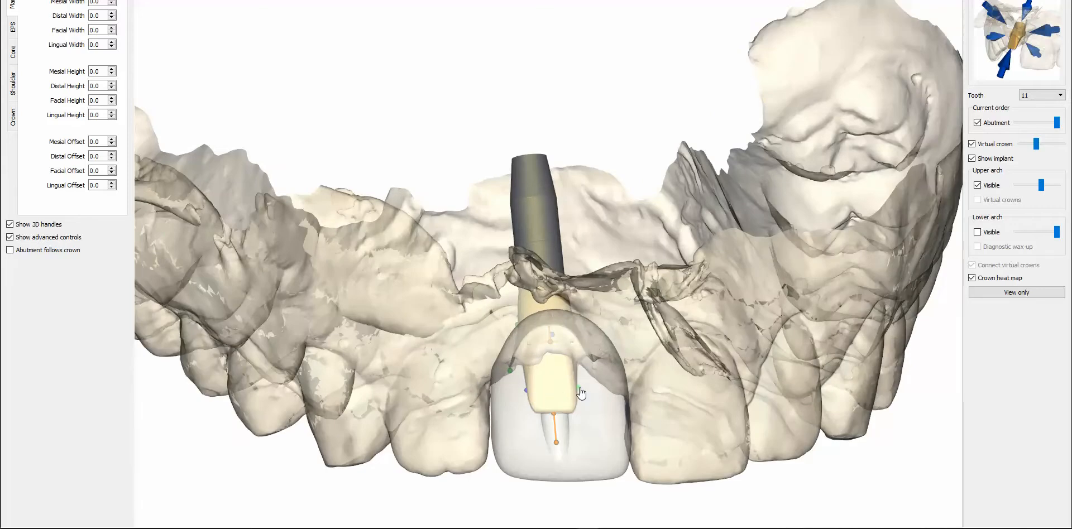
{"action": "mouse_move", "coordinate": [578, 389]}
{"action": "left_mouse_down"}
{"action": "mouse_move", "coordinate": [592, 389]}
{"action": "mouse_move", "coordinate": [581, 390]}
{"action": "left_mouse_up"}
{"action": "middle_click_drag", "start_coordinate": [595, 368], "coordinate": [44, 266]}
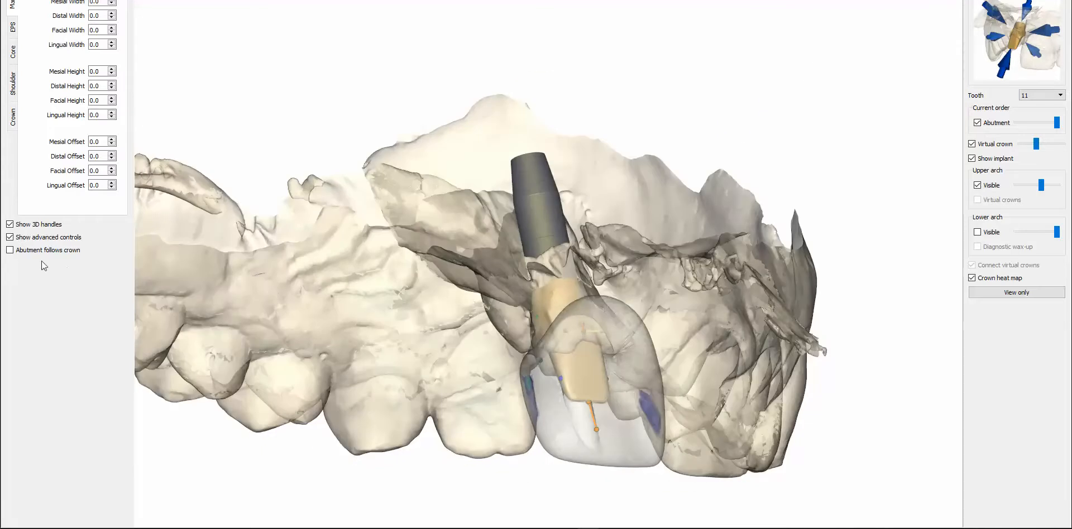
- Reshape the tooth 11 virtual crown to height 0.2, distal width -0.1 and mesial width -0.1
{"action": "left_click", "coordinate": [13, 120]}
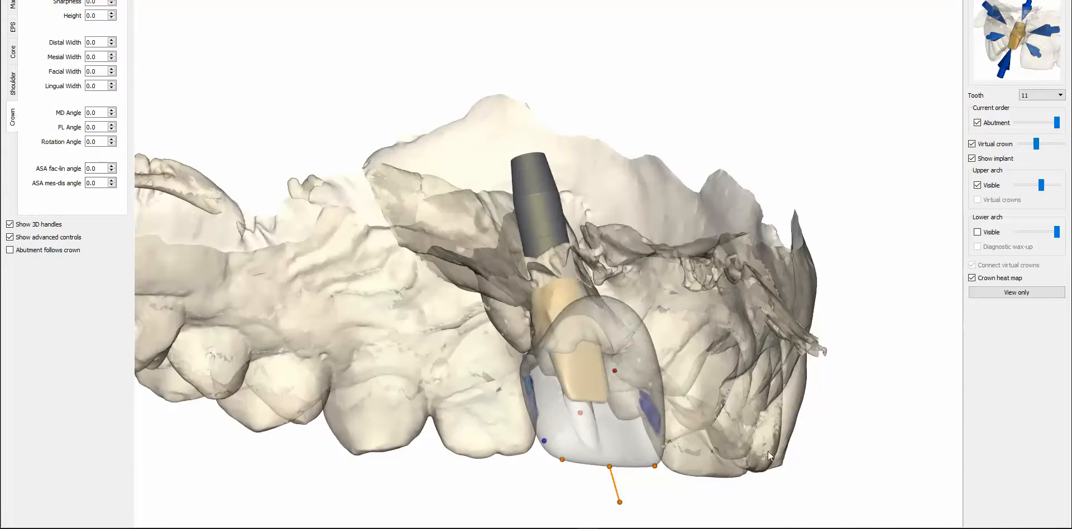
{"action": "middle_click_drag", "start_coordinate": [710, 389], "coordinate": [649, 502]}
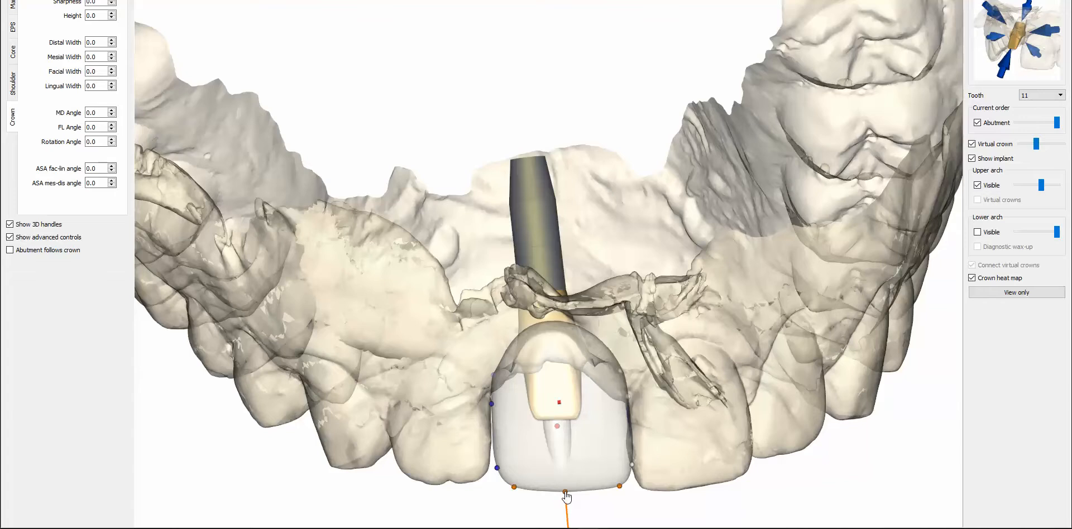
{"action": "mouse_move", "coordinate": [565, 492]}
{"action": "left_mouse_down"}
{"action": "mouse_move", "coordinate": [552, 495]}
{"action": "mouse_move", "coordinate": [554, 508]}
{"action": "mouse_move", "coordinate": [558, 500]}
{"action": "left_mouse_up"}
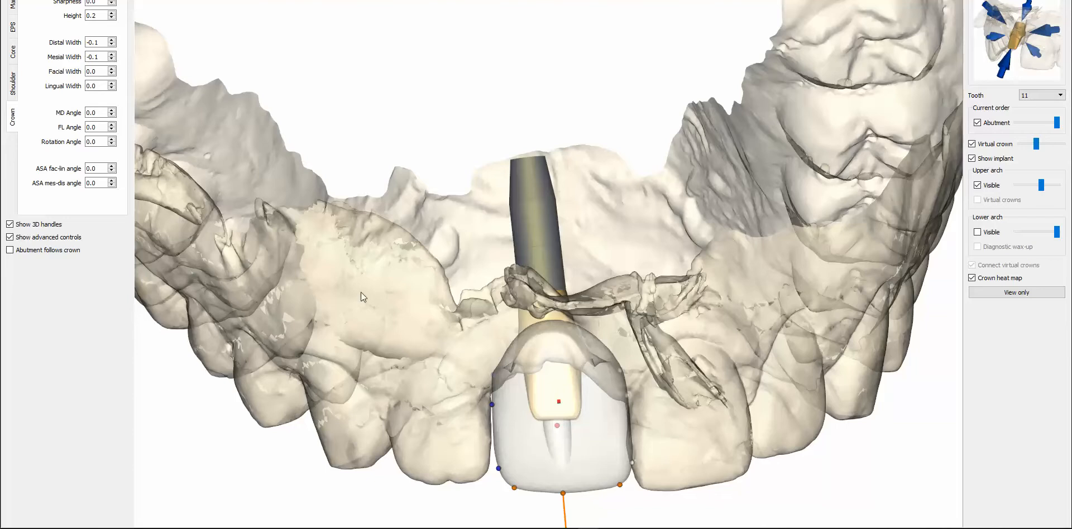
- Tilt the tooth 11 abutment core to an FL angle of -0.8 using its 3D handle
{"action": "right_click_drag", "start_coordinate": [439, 347], "coordinate": [860, 314]}
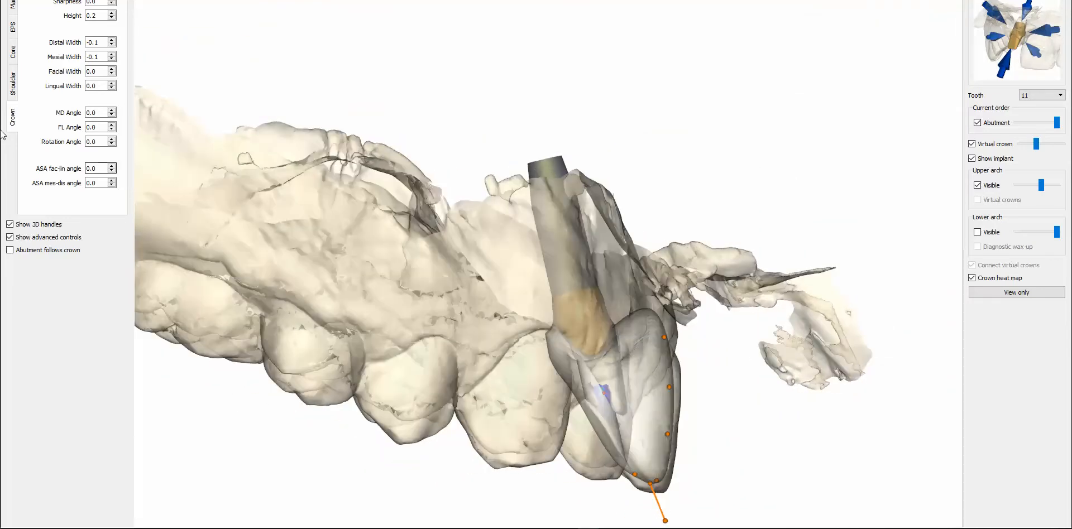
{"action": "left_click", "coordinate": [12, 52]}
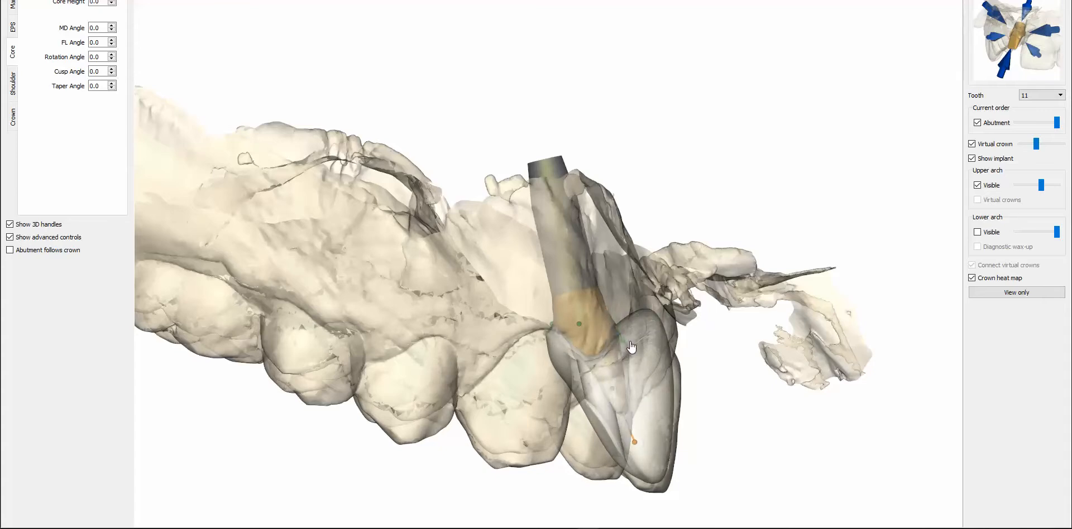
{"action": "left_click_drag", "start_coordinate": [631, 346], "coordinate": [629, 351]}
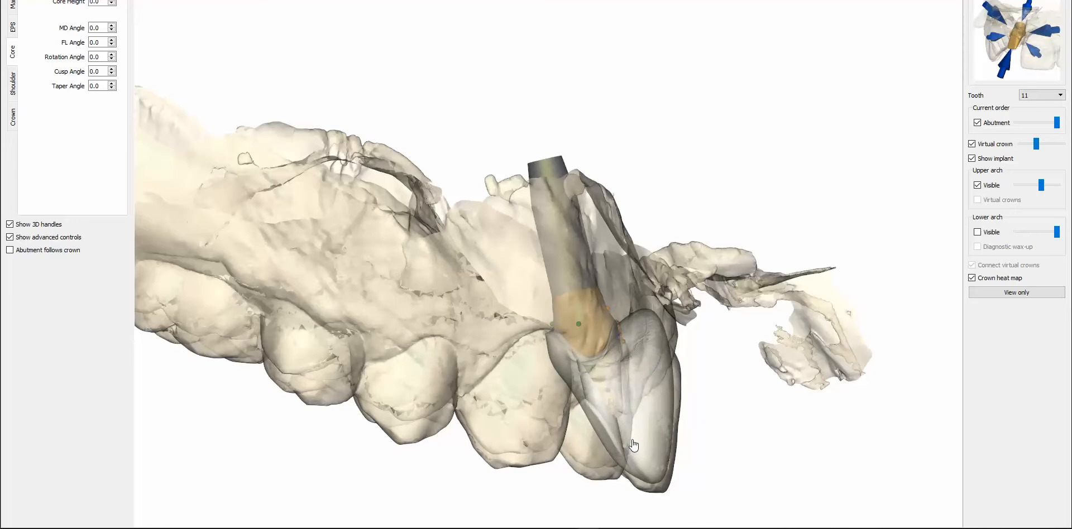
{"action": "left_click_drag", "start_coordinate": [631, 444], "coordinate": [637, 441]}
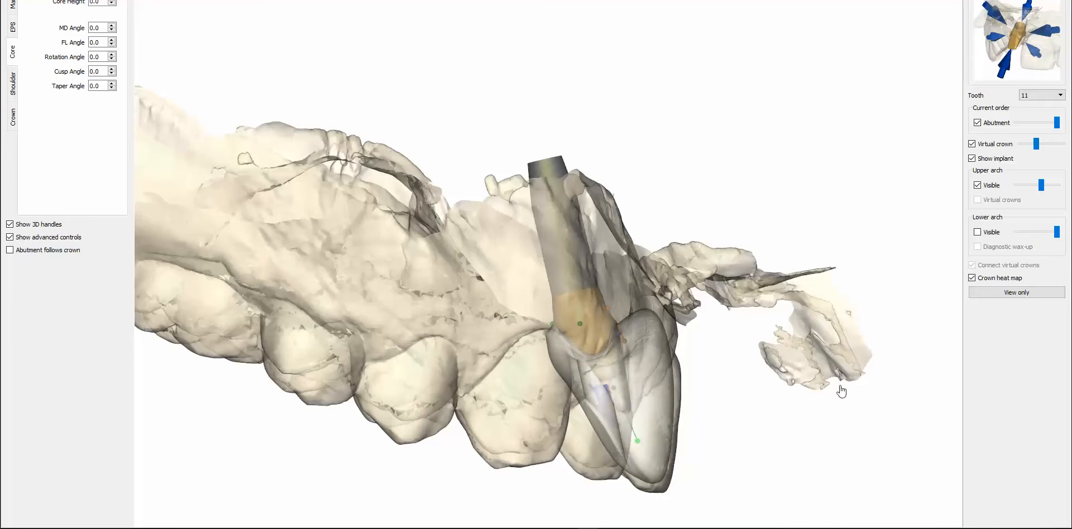
{"action": "right_click_drag", "start_coordinate": [723, 426], "coordinate": [693, 376]}
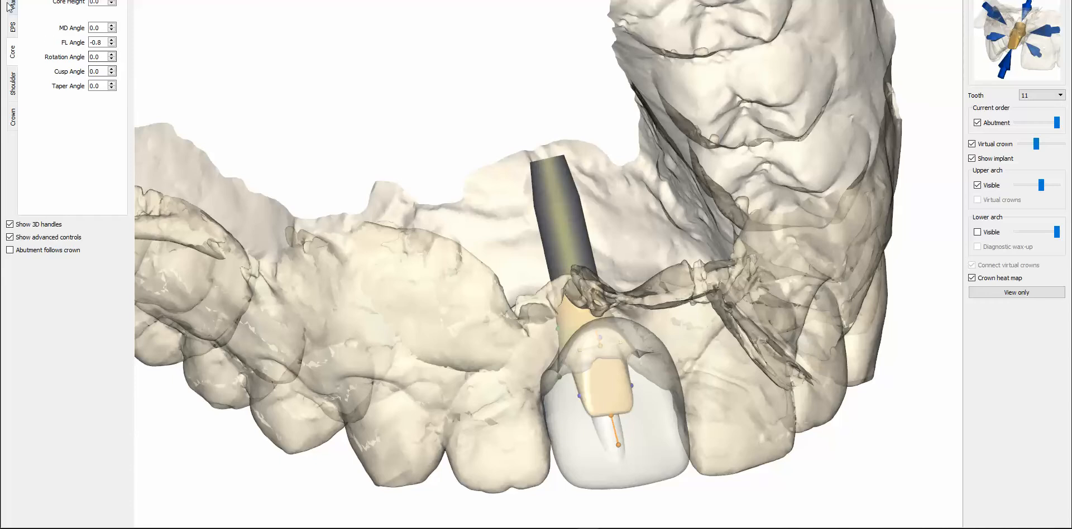